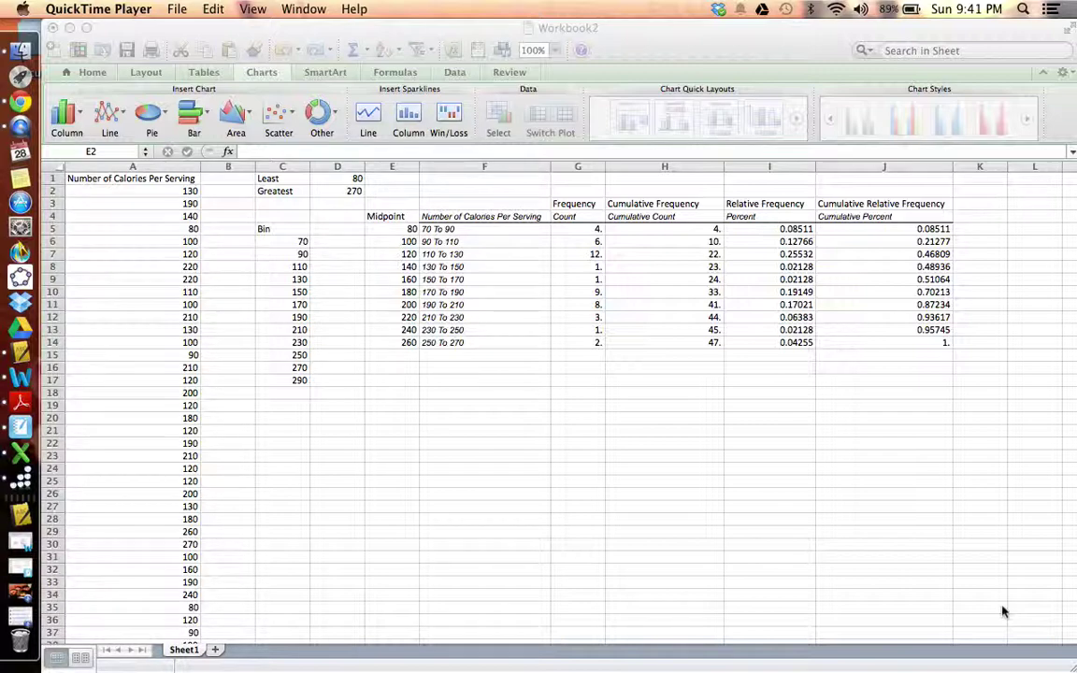
# - Review all the Number of Calories Per Serving values in column A, down to the last entry and back up
pyautogui.click(184, 199)
pyautogui.click(177, 191)
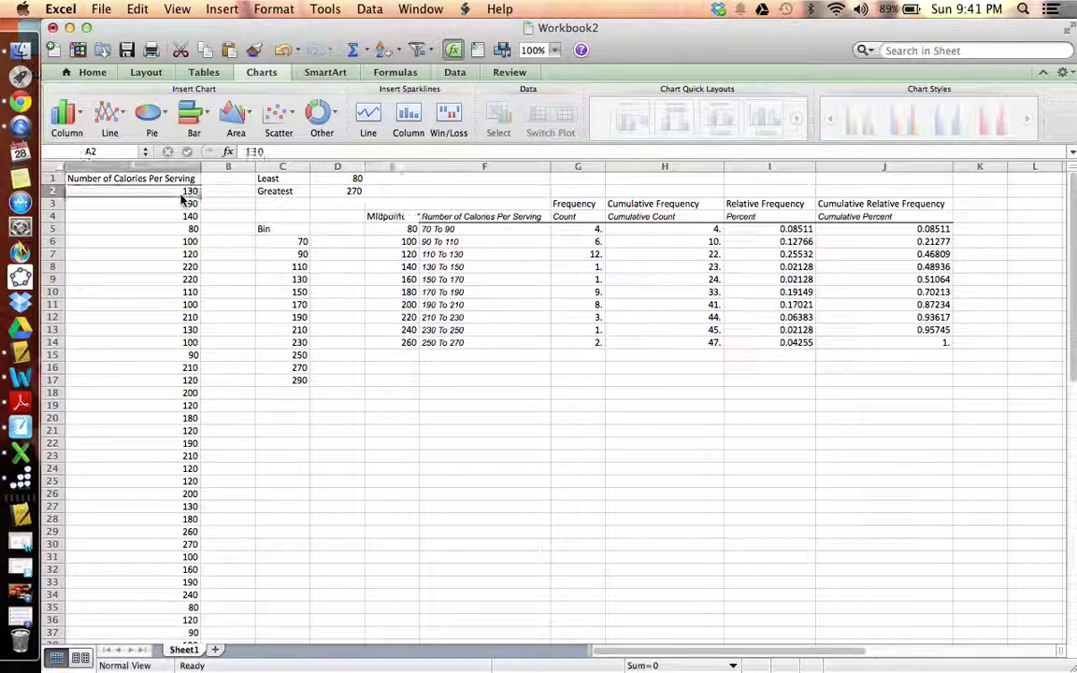
pyautogui.press('Down')
pyautogui.press('Down')
pyautogui.press('Down')
pyautogui.press('Down')
pyautogui.press('Down')
pyautogui.press('Down')
pyautogui.press('Down')
pyautogui.press('Down')
pyautogui.press('Down')
pyautogui.press('Down')
pyautogui.press('Down')
pyautogui.press('Down')
pyautogui.press('Down')
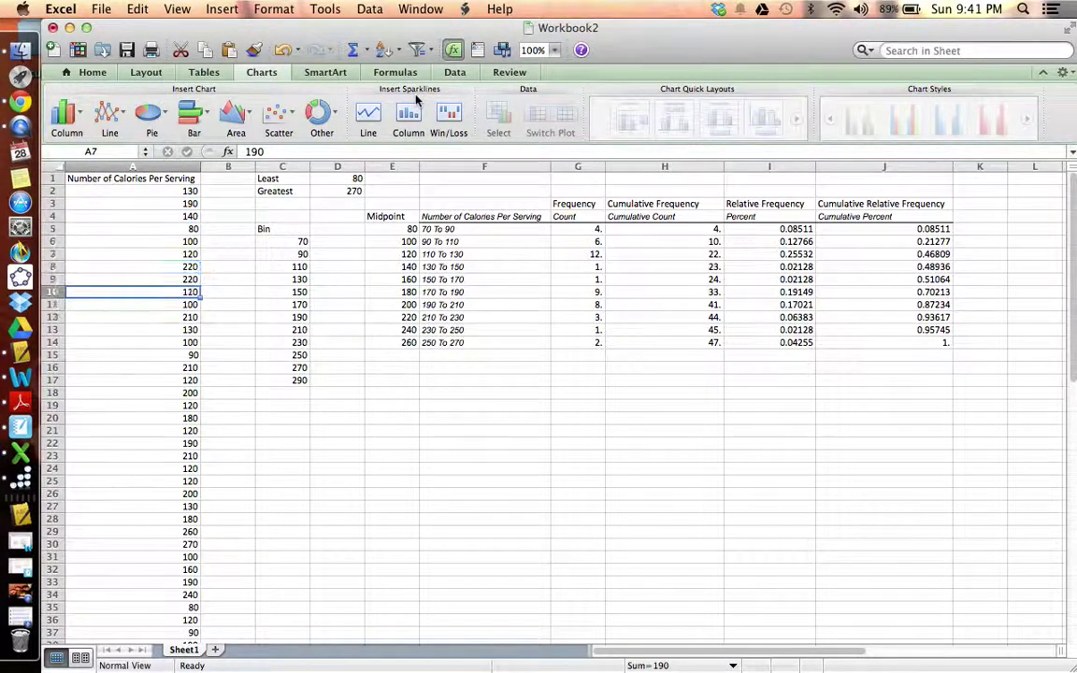
pyautogui.press('Down')
pyautogui.press('Down')
pyautogui.press('Down')
pyautogui.press('Down')
pyautogui.press('Down')
pyautogui.press('Down')
pyautogui.press('Down')
pyautogui.press('Down')
pyautogui.press('Down')
pyautogui.press('Down')
pyautogui.press('Down')
pyautogui.press('Down')
pyautogui.press('Down')
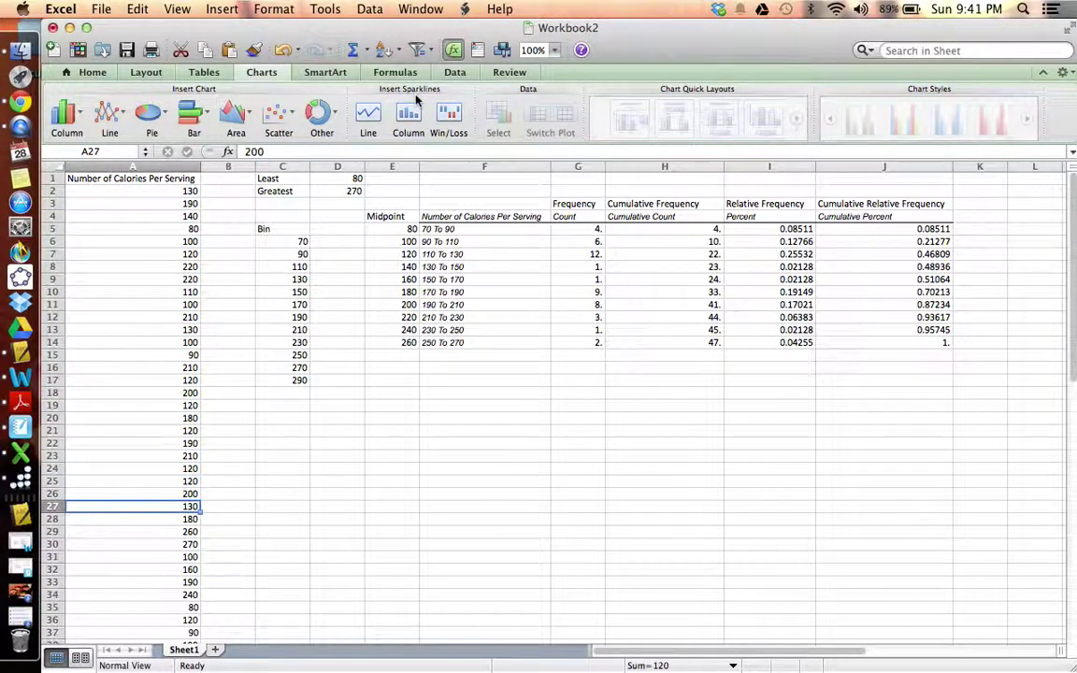
pyautogui.press('Down')
pyautogui.press('Down')
pyautogui.press('Down')
pyautogui.press('Down')
pyautogui.press('Down')
pyautogui.press('Down')
pyautogui.press('Down')
pyautogui.press('Down')
pyautogui.press('Down')
pyautogui.press('Down')
pyautogui.press('Down')
pyautogui.press('Down')
pyautogui.press('Down')
pyautogui.press('Down')
pyautogui.press('Down')
pyautogui.press('Down')
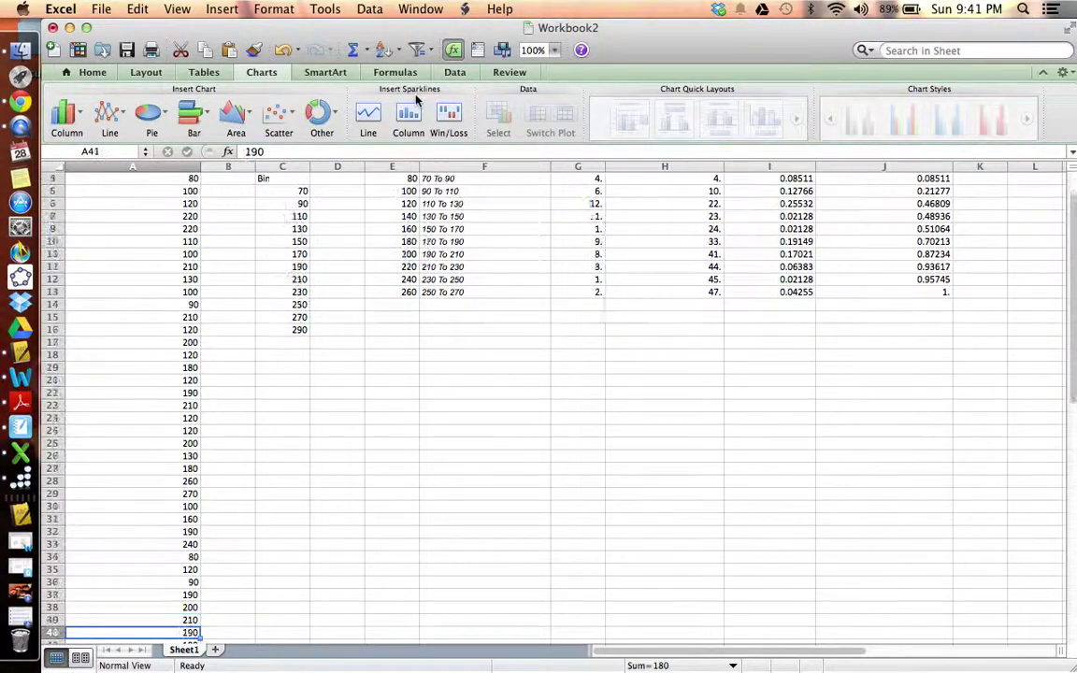
pyautogui.press('Down')
pyautogui.press('Down')
pyautogui.press('Down')
pyautogui.press('Down')
pyautogui.press('Down')
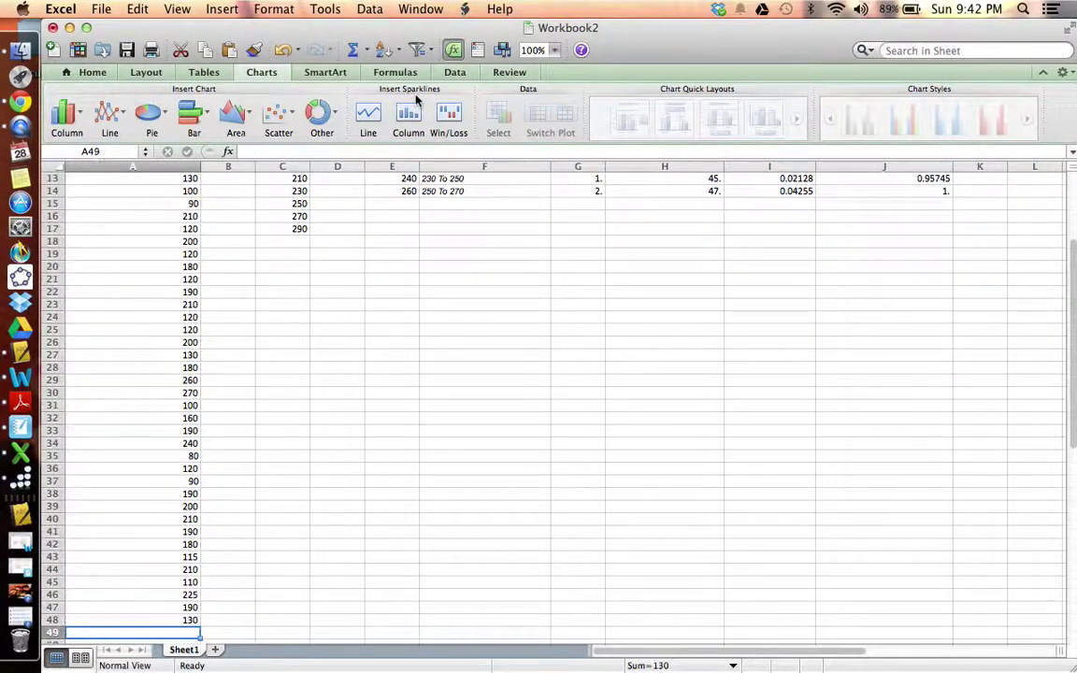
pyautogui.press('Up')
pyautogui.press('Up')
pyautogui.press('Up')
pyautogui.press('Up')
pyautogui.press('Up')
pyautogui.press('Up')
pyautogui.press('Up')
pyautogui.press('Up')
pyautogui.press('Up')
pyautogui.press('Up')
pyautogui.press('Up')
pyautogui.press('Up')
pyautogui.press('Up')
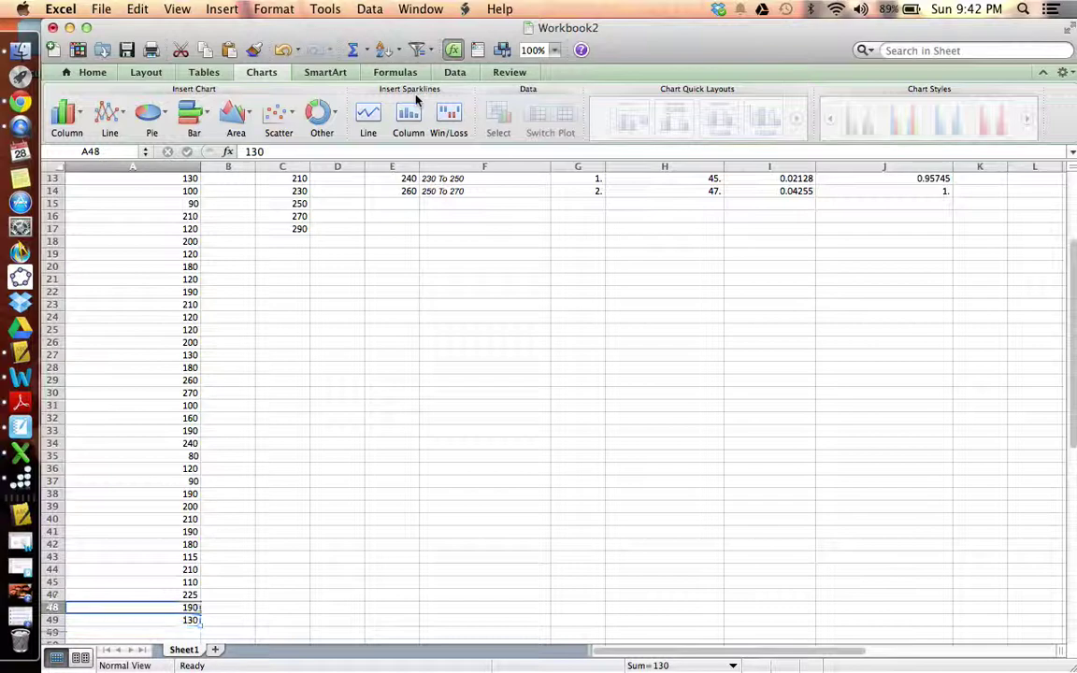
pyautogui.press('Up')
pyautogui.press('Up')
pyautogui.press('Up')
pyautogui.press('Up')
pyautogui.press('Up')
pyautogui.press('Up')
pyautogui.press('Up')
pyautogui.press('Up')
pyautogui.press('Up')
pyautogui.press('Up')
pyautogui.press('Up')
pyautogui.press('Up')
pyautogui.press('Up')
pyautogui.press('Up')
pyautogui.press('Up')
pyautogui.press('Up')
pyautogui.press('Up')
pyautogui.press('Up')
pyautogui.press('Up')
pyautogui.press('Up')
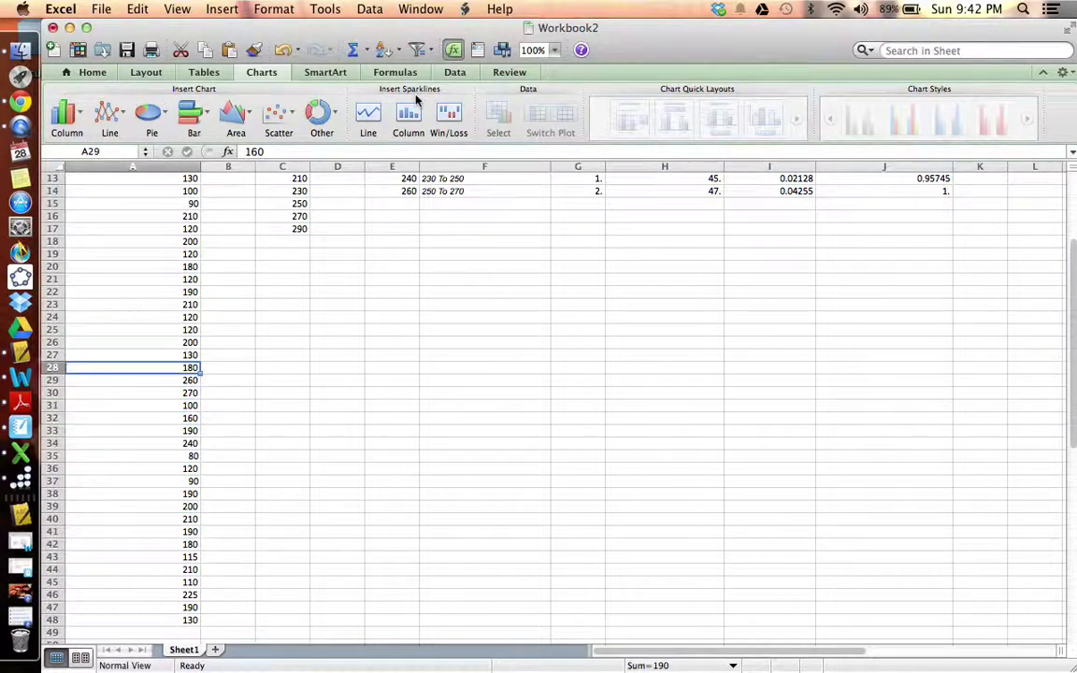
pyautogui.press('Up')
pyautogui.press('Up')
pyautogui.press('Up')
pyautogui.press('Up')
pyautogui.press('Up')
pyautogui.press('Up')
pyautogui.press('Up')
pyautogui.press('Up')
pyautogui.press('Up')
pyautogui.press('Up')
pyautogui.press('Up')
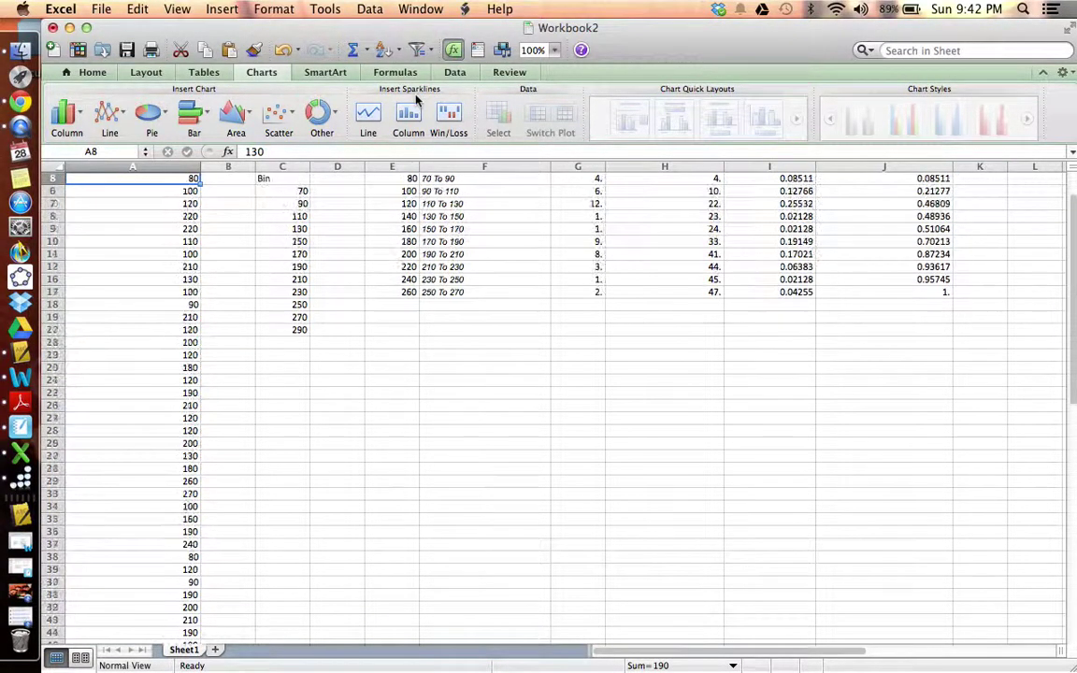
# - Examine the Least and Greatest values in C1:D2 and the start of the Bin list in column C
pyautogui.press('Right')
pyautogui.press('Right')
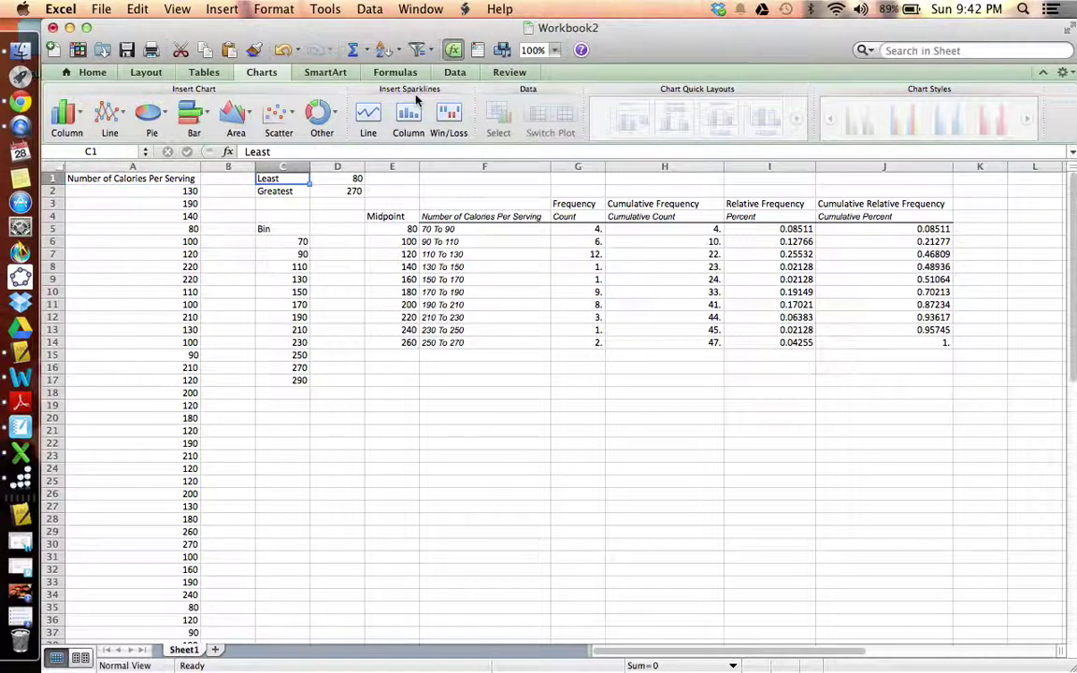
pyautogui.press('Down')
pyautogui.press('Up')
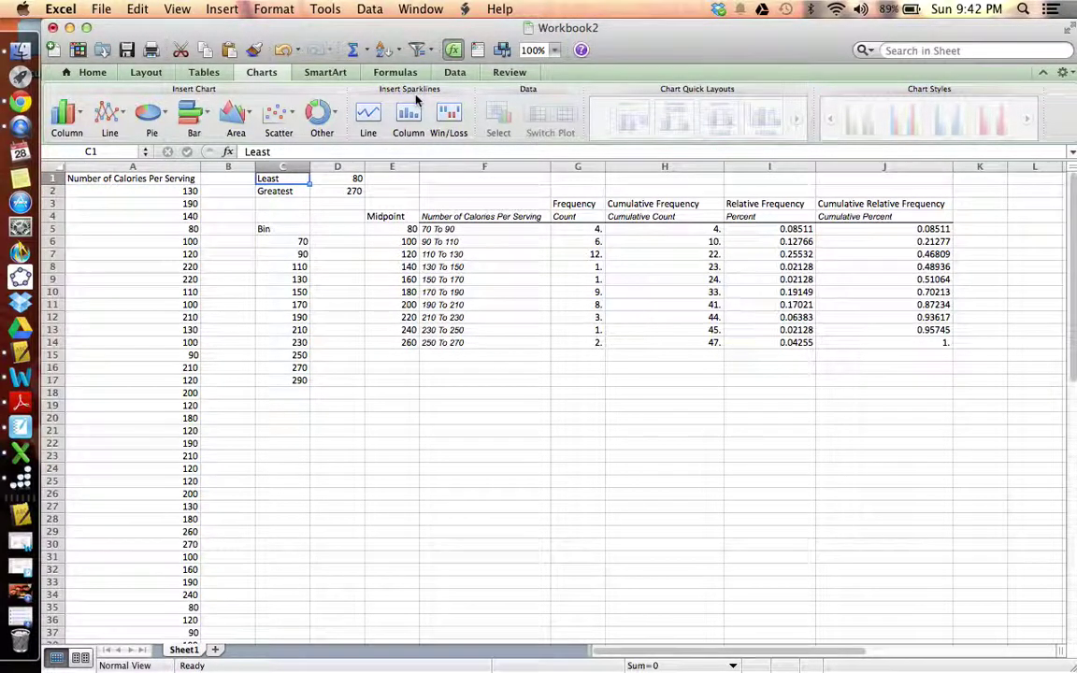
pyautogui.press('Right')
pyautogui.press('Down')
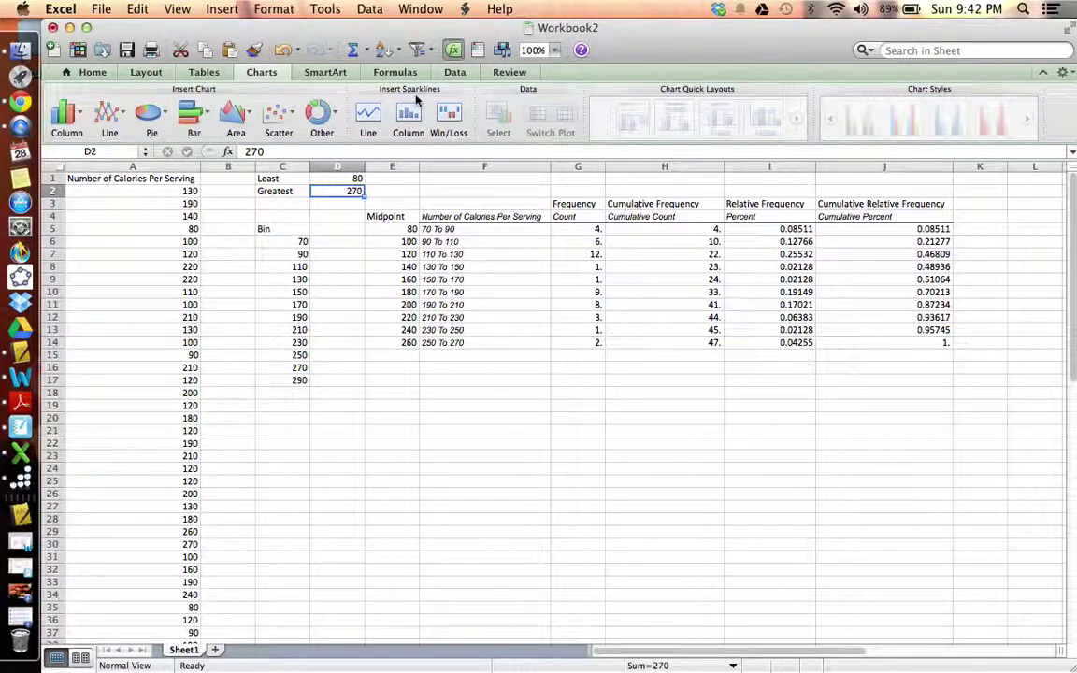
pyautogui.press('Down')
pyautogui.press('Down')
pyautogui.press('Down')
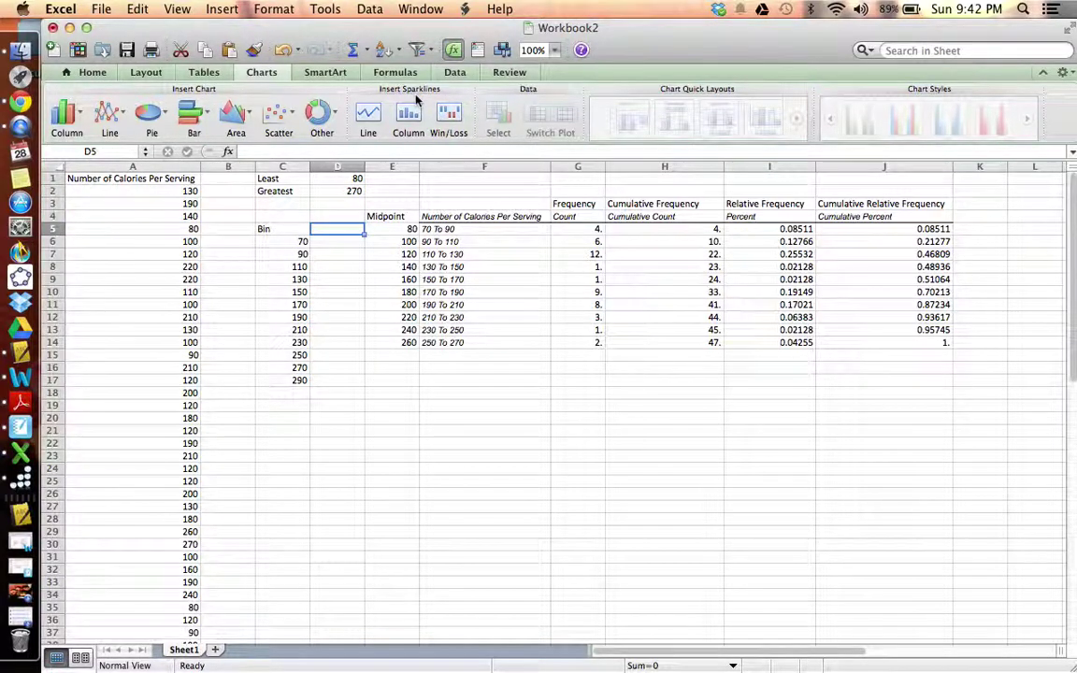
pyautogui.press('Left')
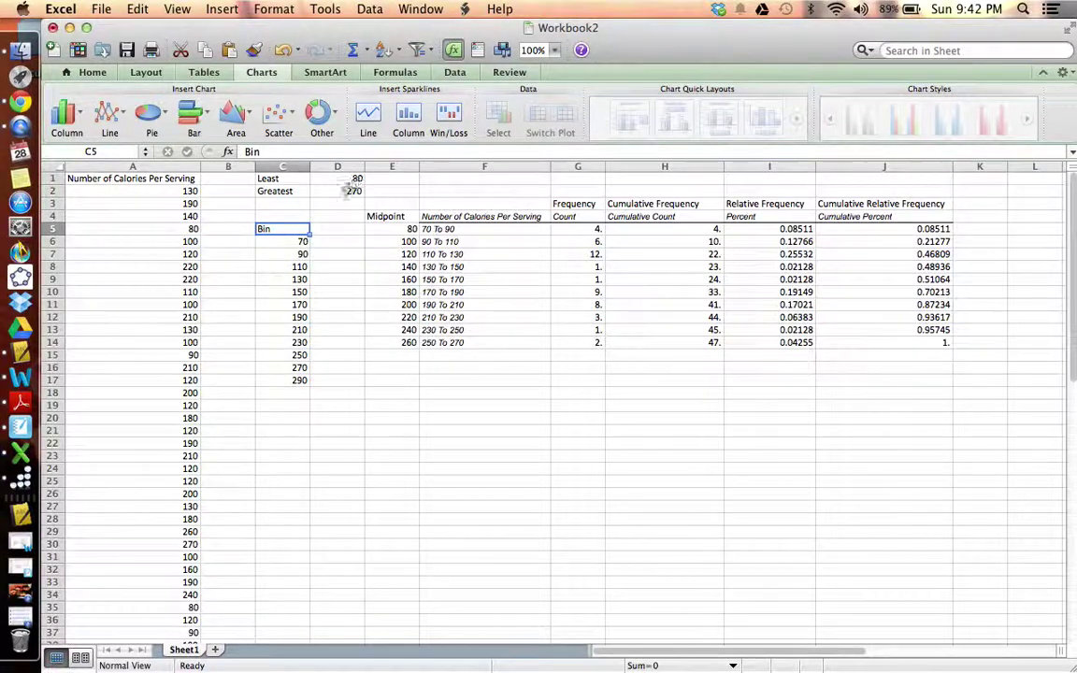
pyautogui.click(298, 244)
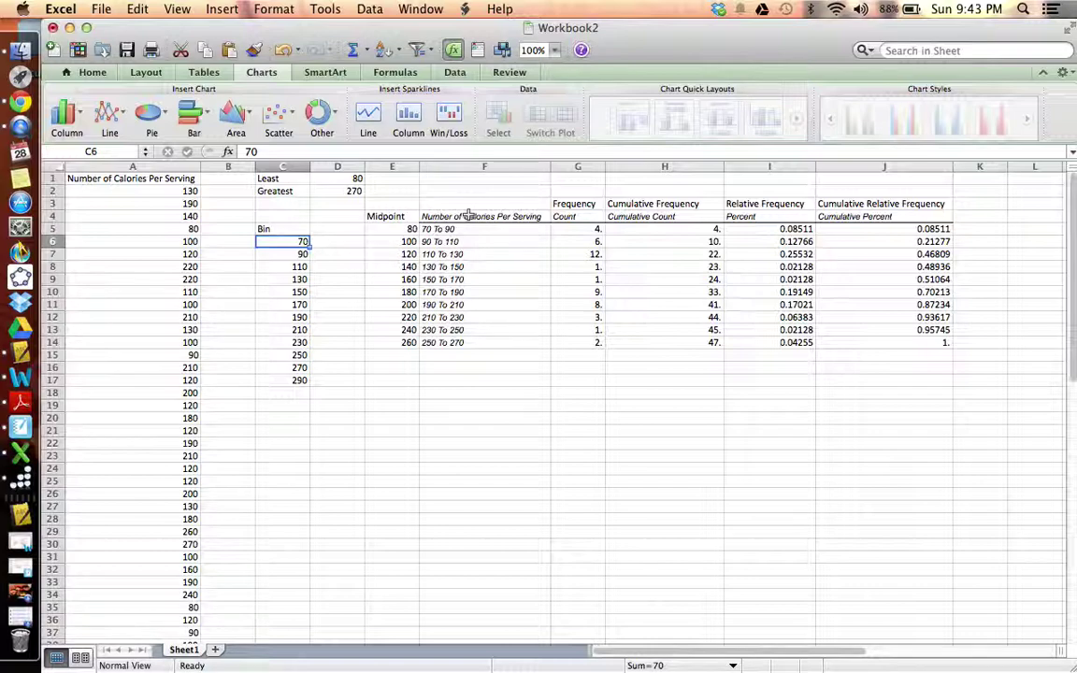
# - Insert a 2-D clustered column chart from the calorie classes in F4:F14 and the Count values in G4:G14
pyautogui.moveTo(469, 216); pyautogui.dragTo(470, 338)
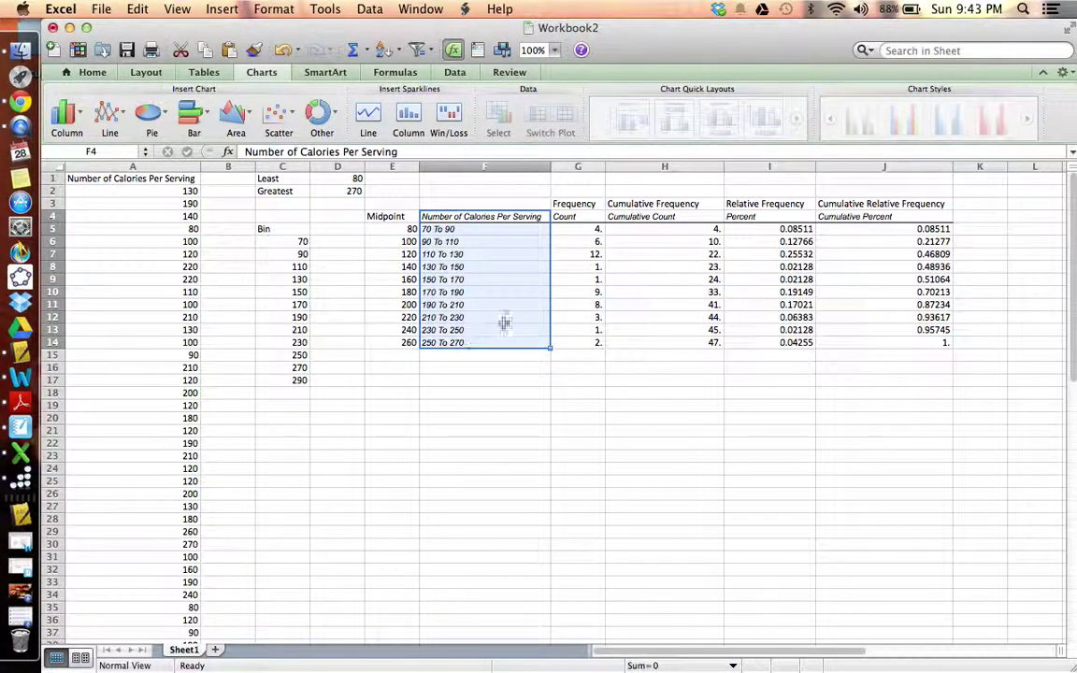
pyautogui.click(491, 430)
pyautogui.click(491, 213)
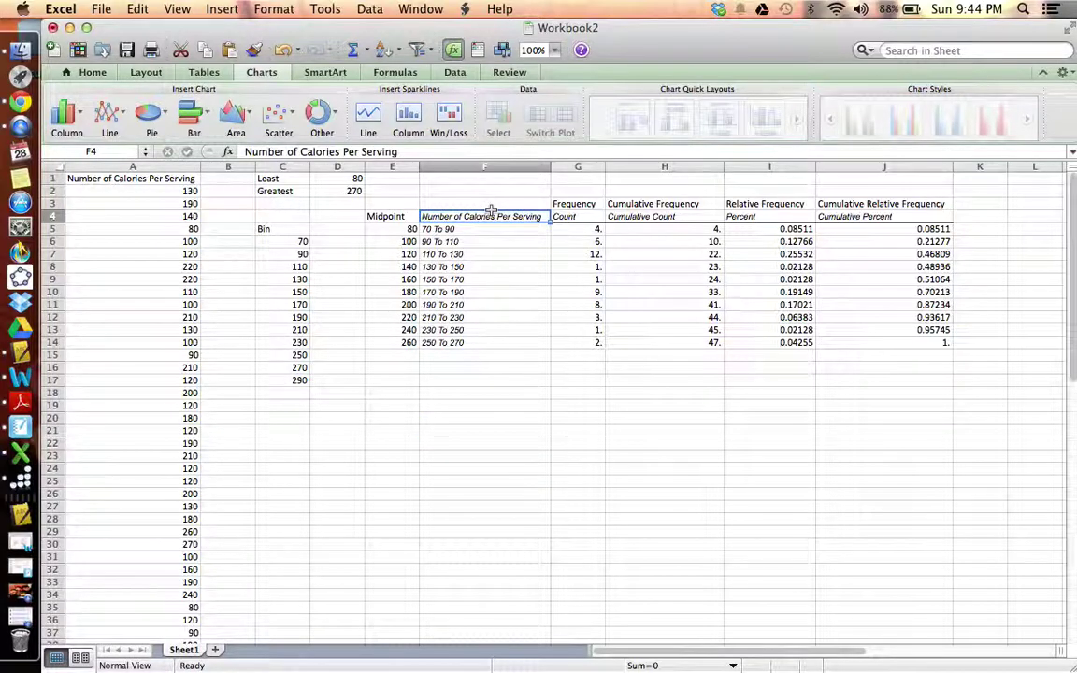
pyautogui.moveTo(486, 216); pyautogui.dragTo(476, 342)
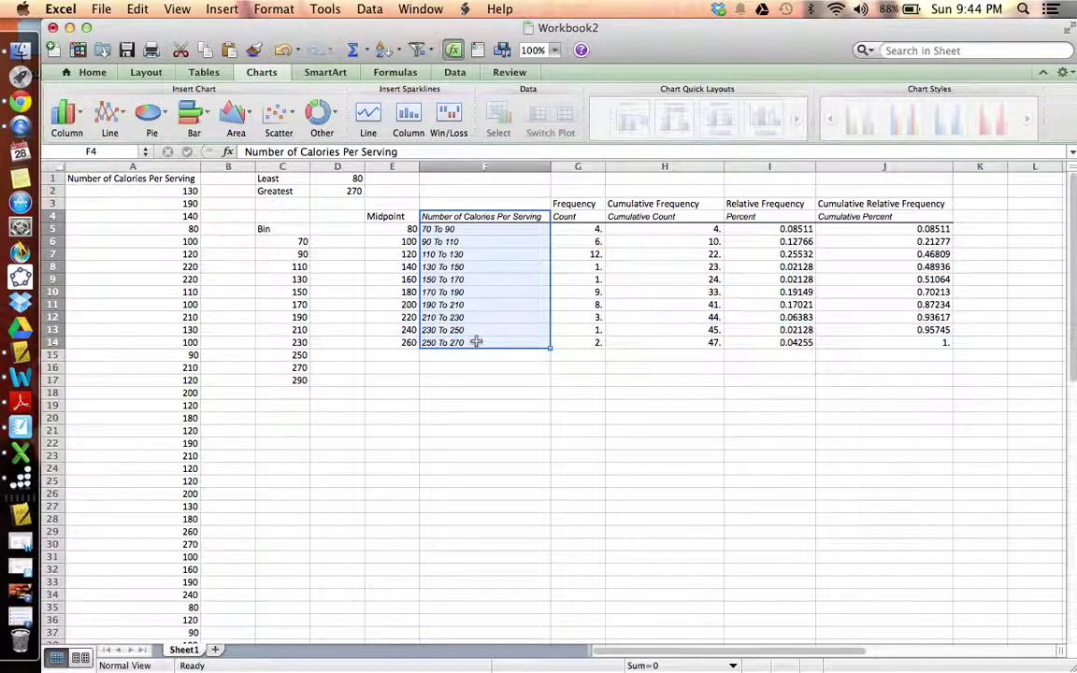
pyautogui.keyDown('super'); pyautogui.click(583, 218); pyautogui.keyUp('super')
pyautogui.moveTo(584, 218); pyautogui.dragTo(589, 342)
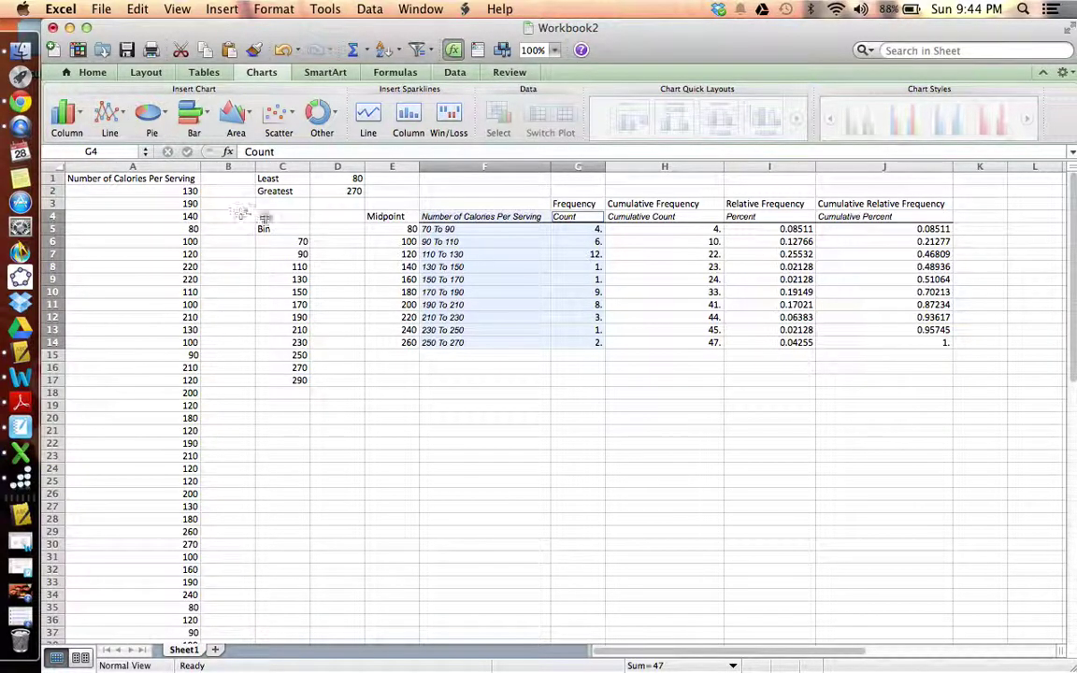
pyautogui.click(83, 114)
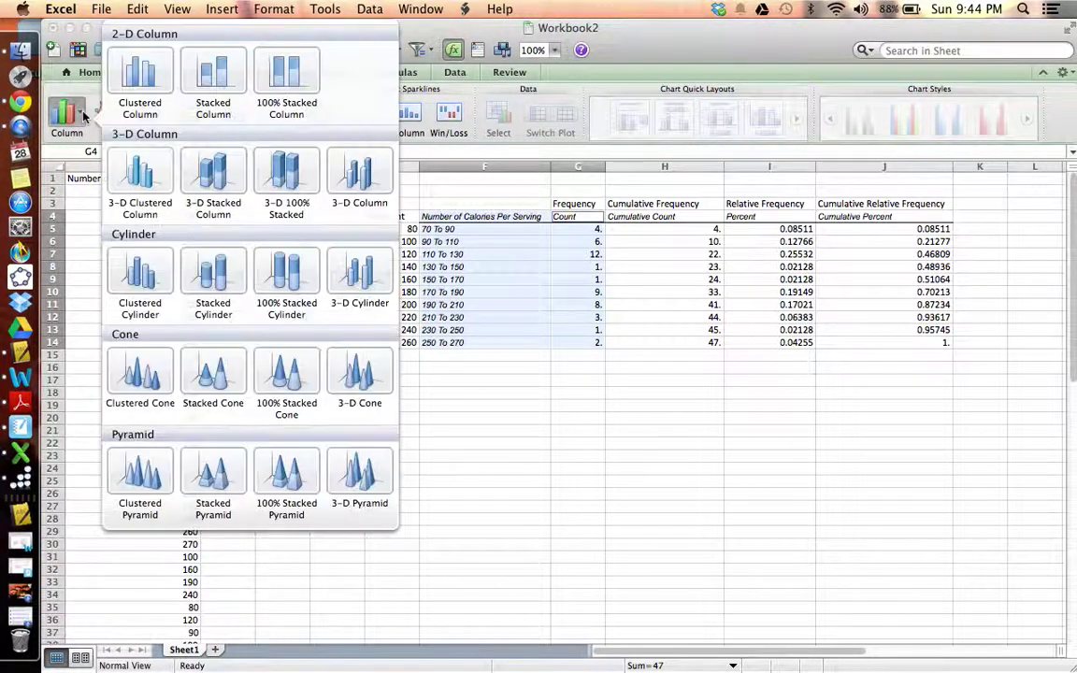
pyautogui.click(130, 79)
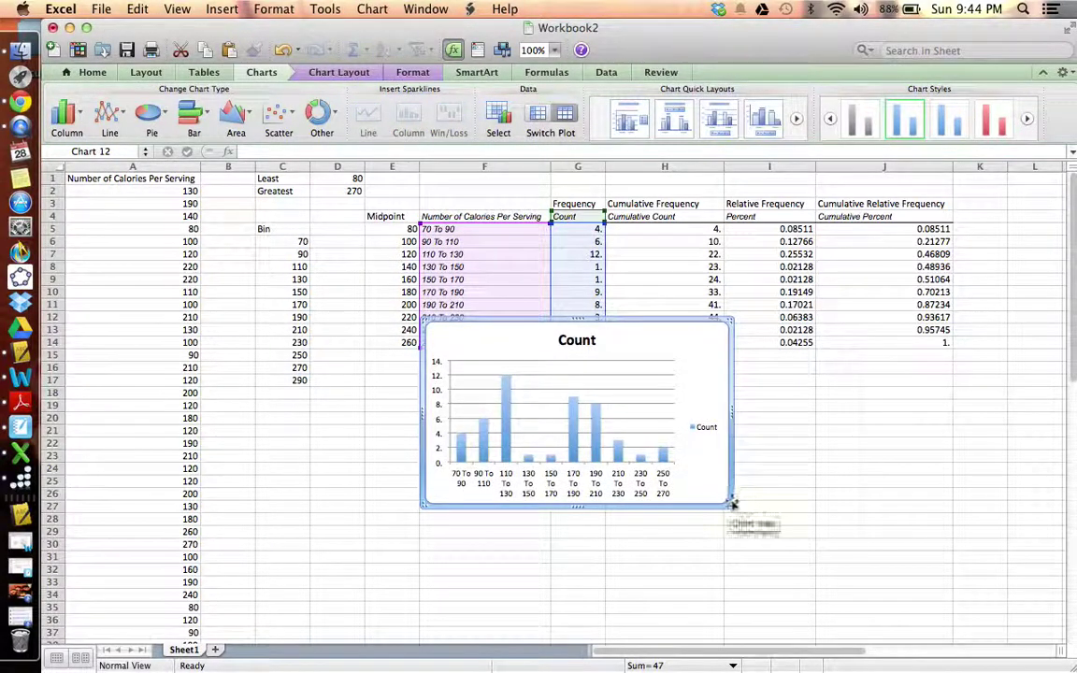
# - Enlarge the Count chart and move it below the frequency table, across columns A to F from about row 15
pyautogui.moveTo(731, 504); pyautogui.dragTo(832, 540)
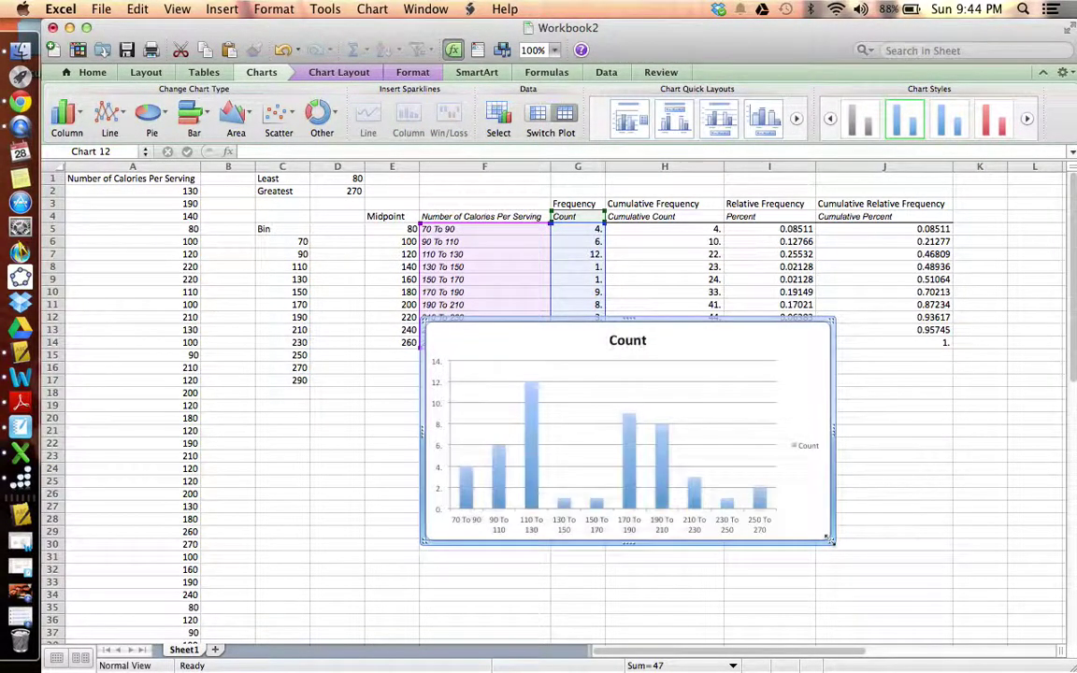
pyautogui.moveTo(799, 396); pyautogui.dragTo(447, 435)
pyautogui.click(575, 443)
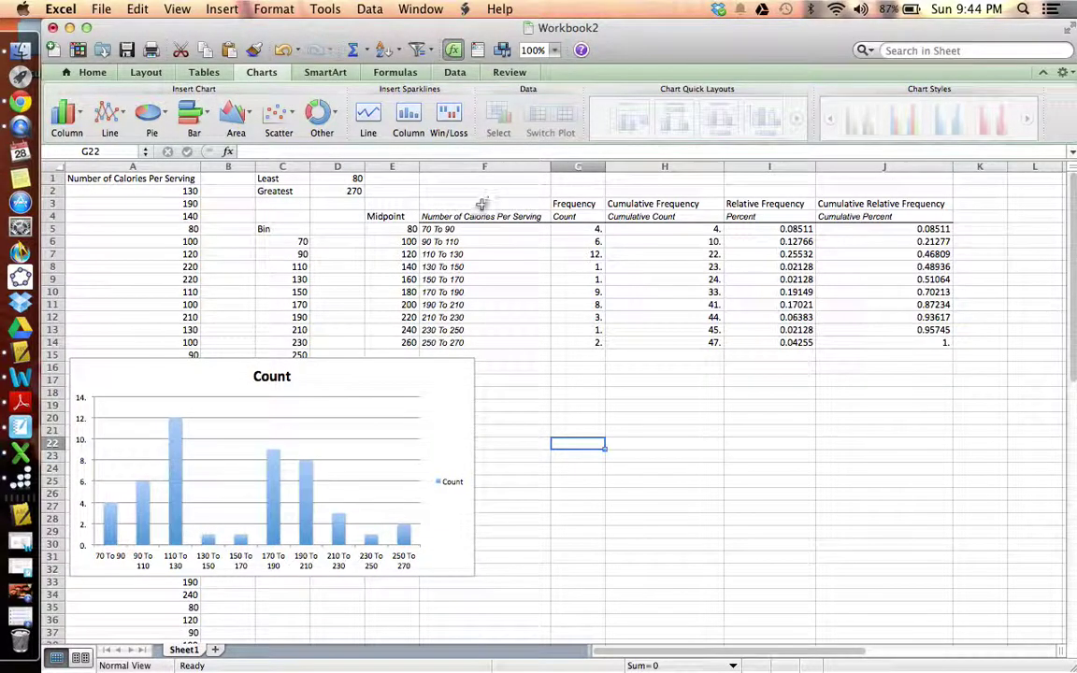
# - Insert a 2-D line chart of Cumulative Count (H4:H14) against the classes in F4:F14 and place it beside the Count chart
pyautogui.moveTo(451, 217); pyautogui.dragTo(482, 340)
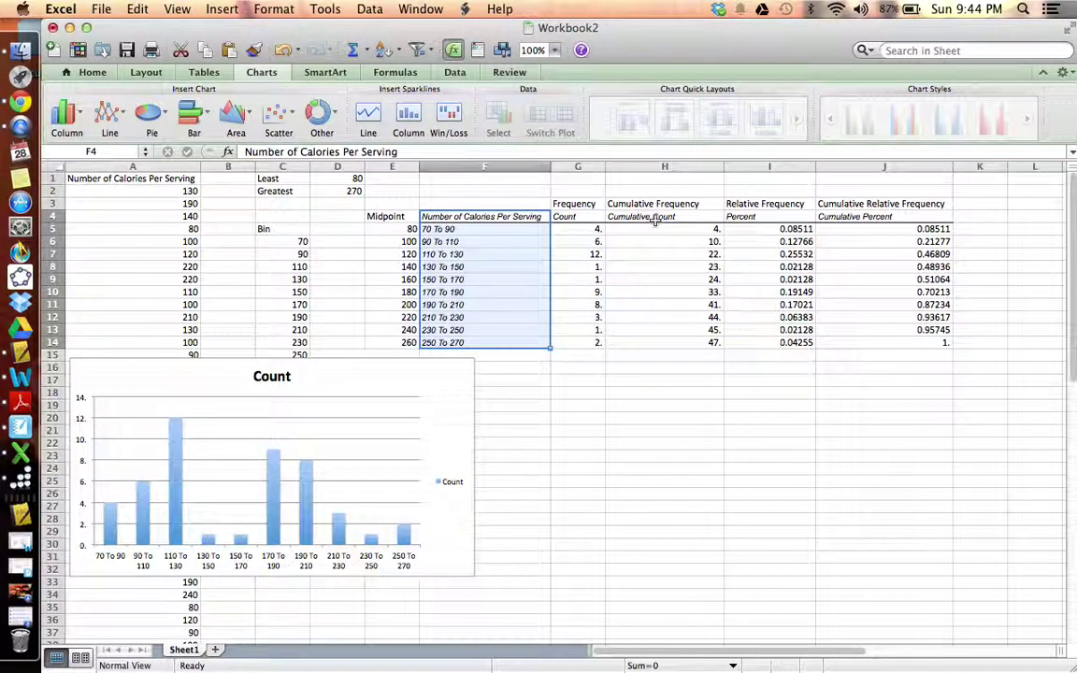
pyautogui.moveTo(657, 217); pyautogui.dragTo(665, 349)
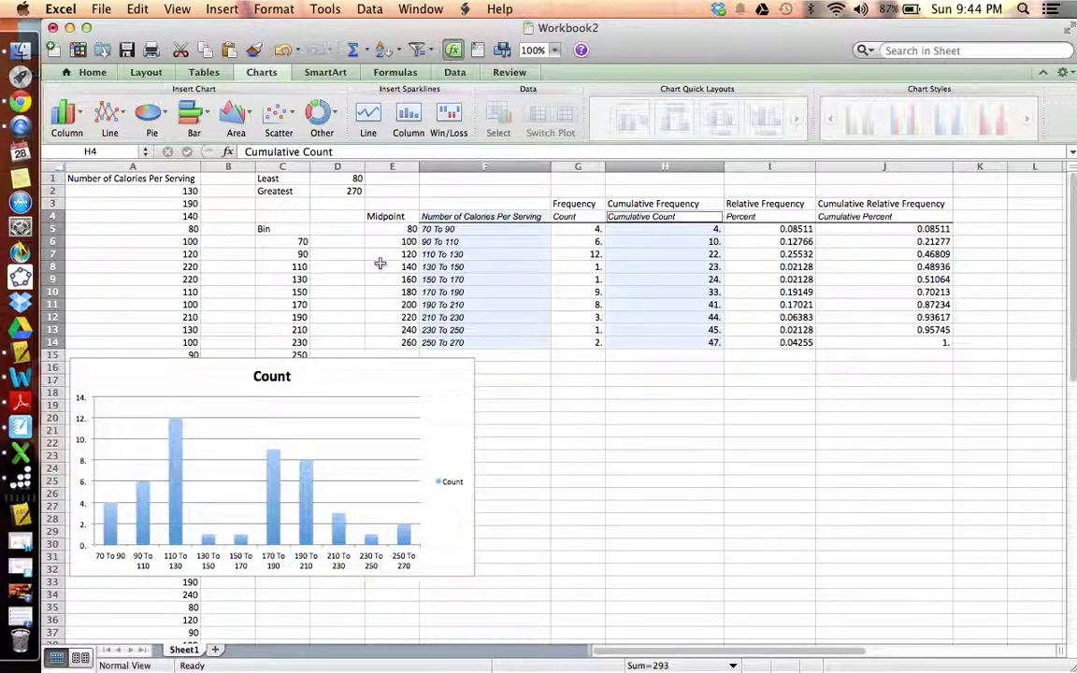
pyautogui.click(109, 112)
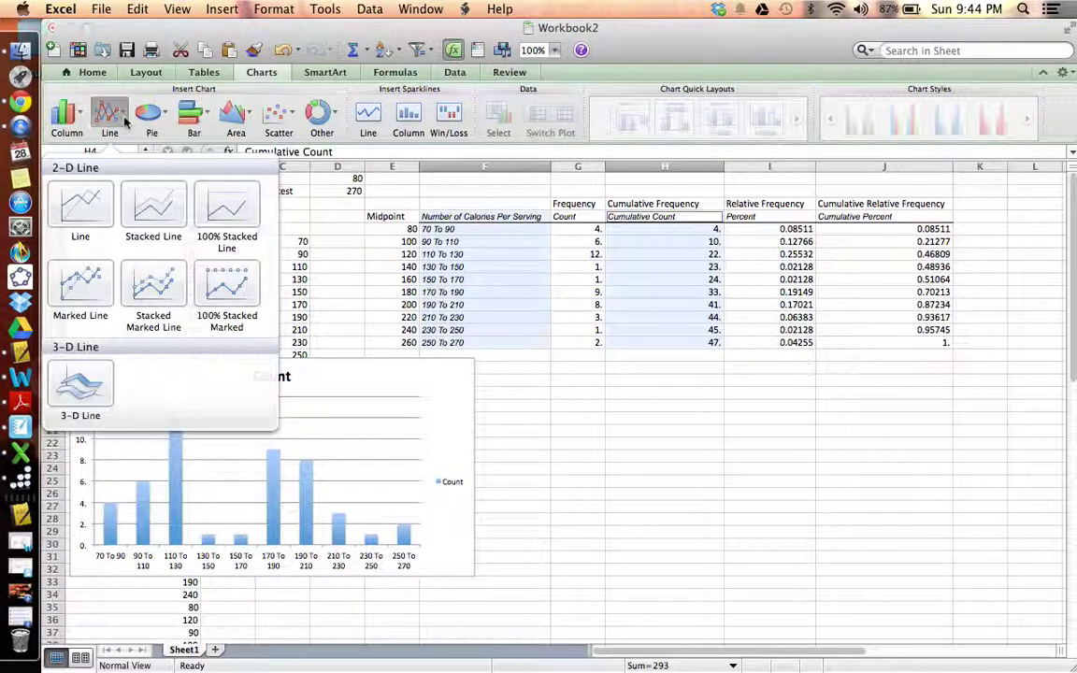
pyautogui.click(81, 205)
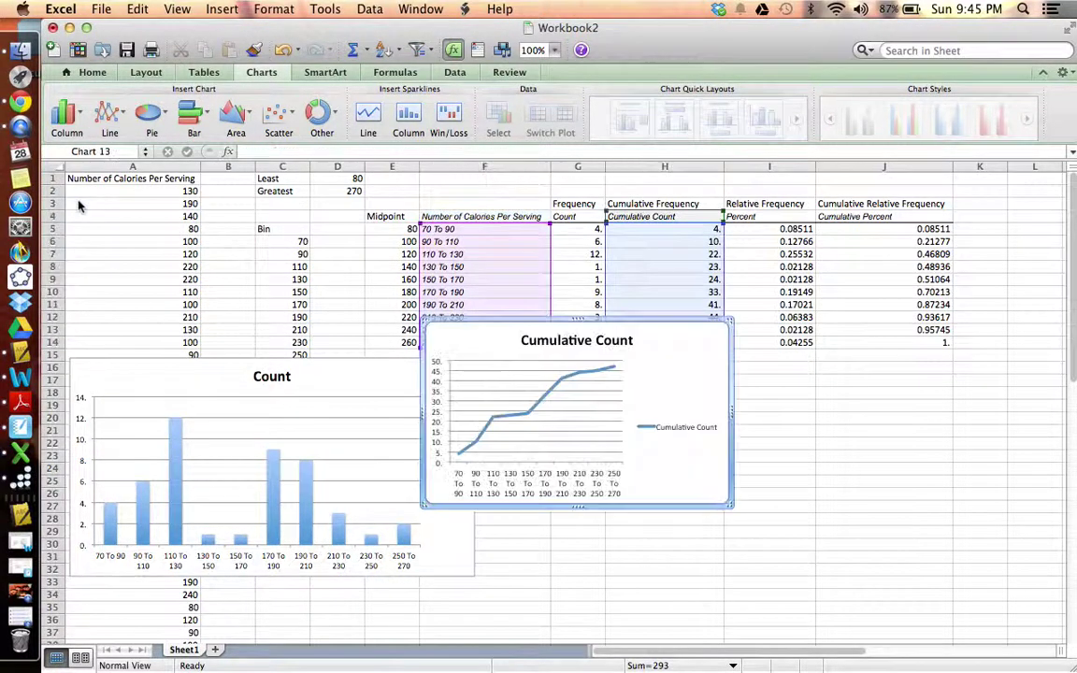
pyautogui.moveTo(687, 340); pyautogui.dragTo(870, 393)
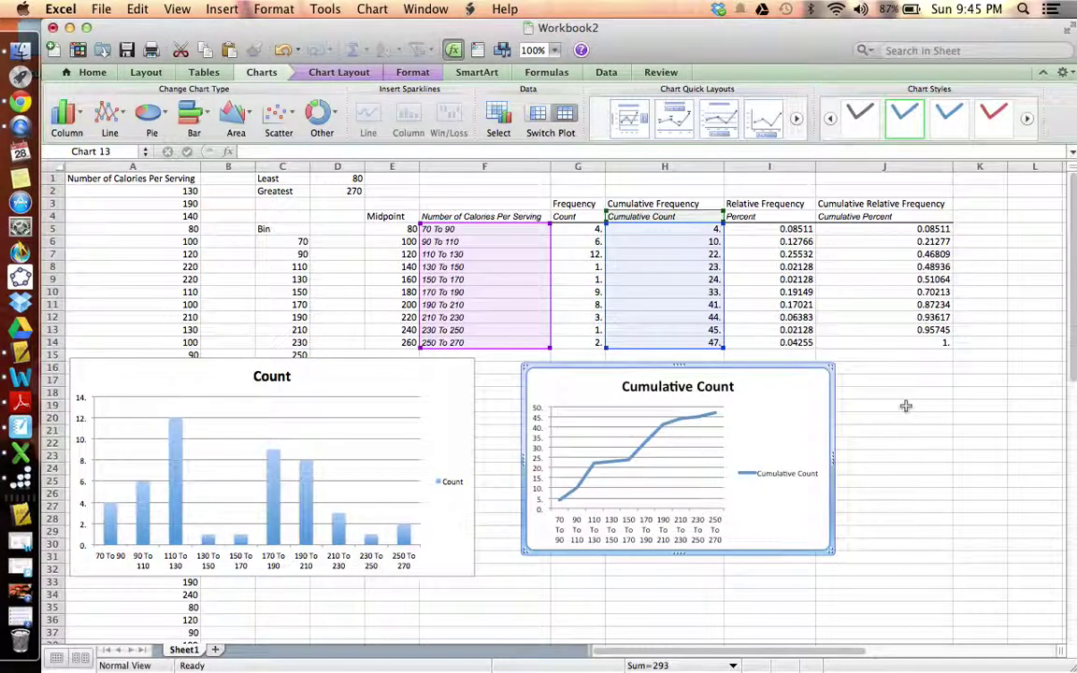
pyautogui.click(906, 409)
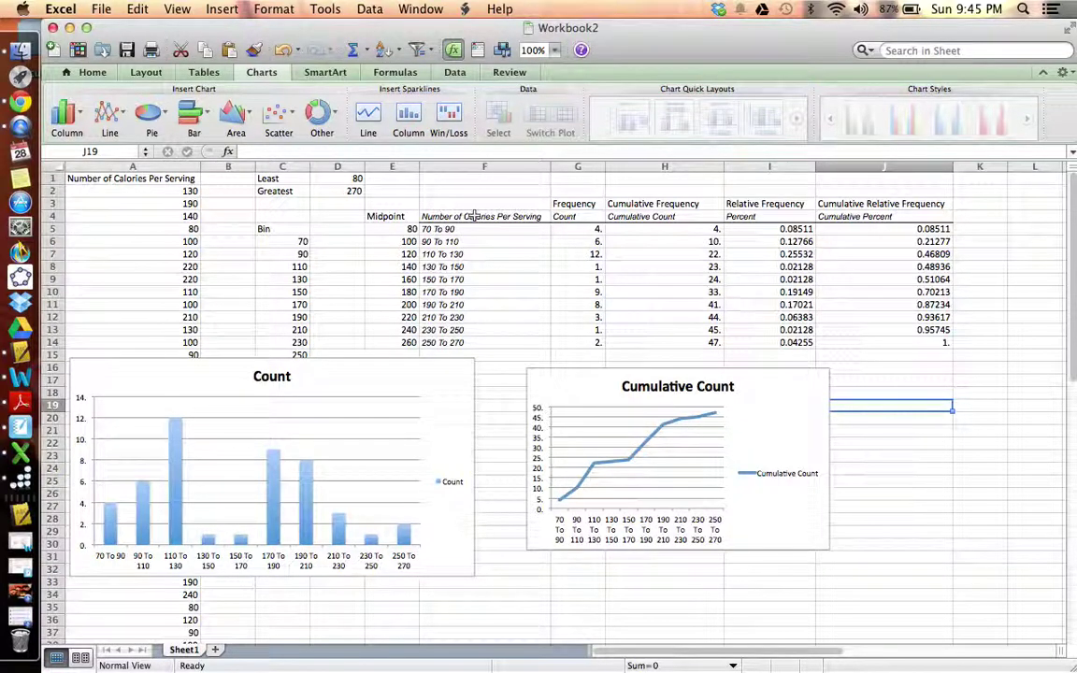
# - Insert a 2-D clustered column chart of Percent (I4:I14) against the classes in F4:F14 and place it just above the Count chart
pyautogui.moveTo(491, 217); pyautogui.dragTo(519, 343)
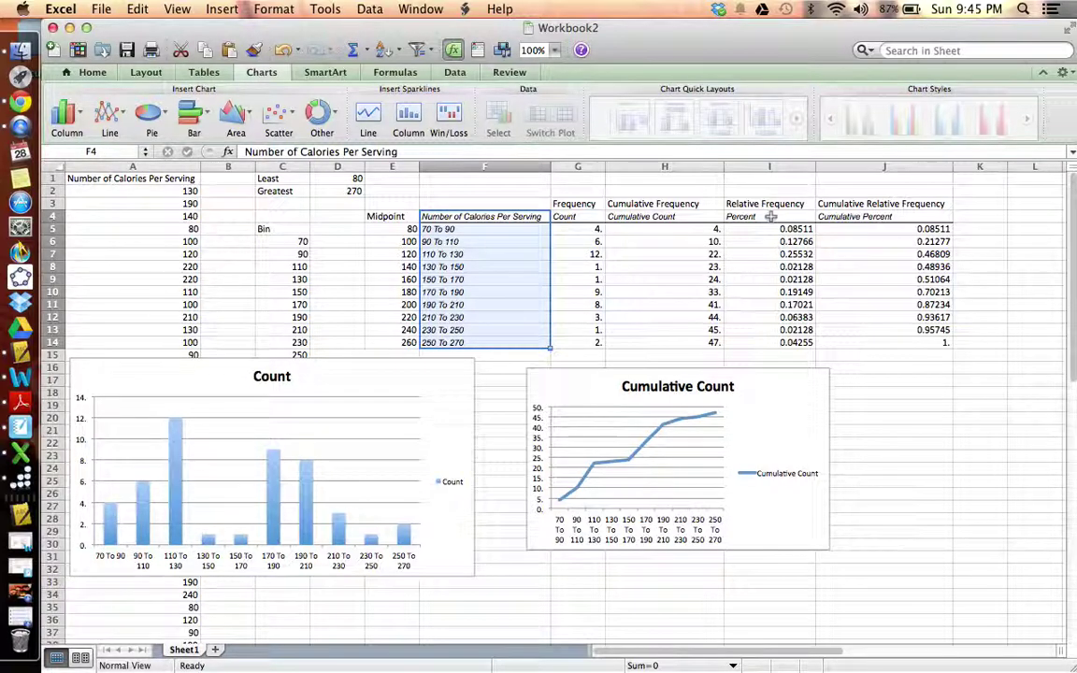
pyautogui.moveTo(772, 216); pyautogui.dragTo(789, 340)
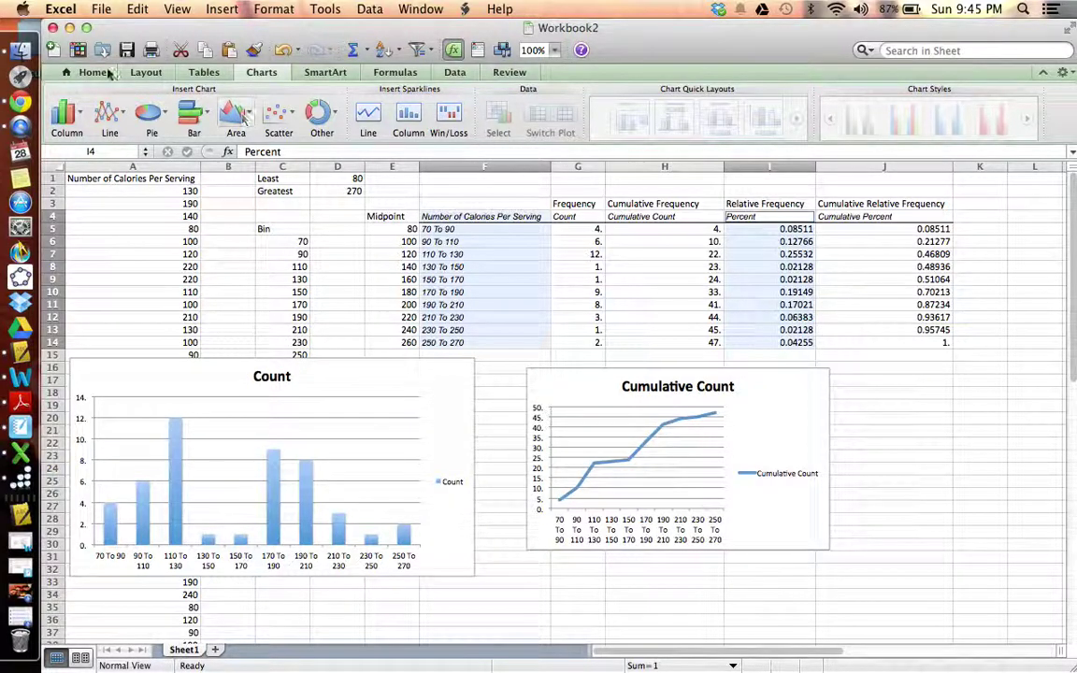
pyautogui.click(81, 119)
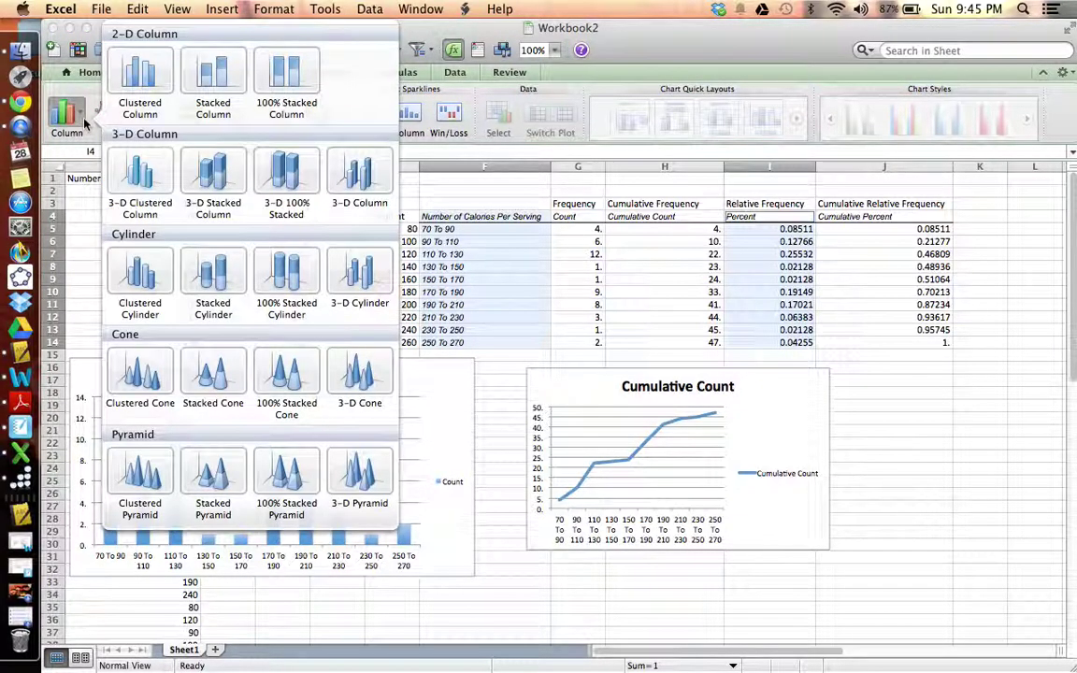
pyautogui.click(131, 73)
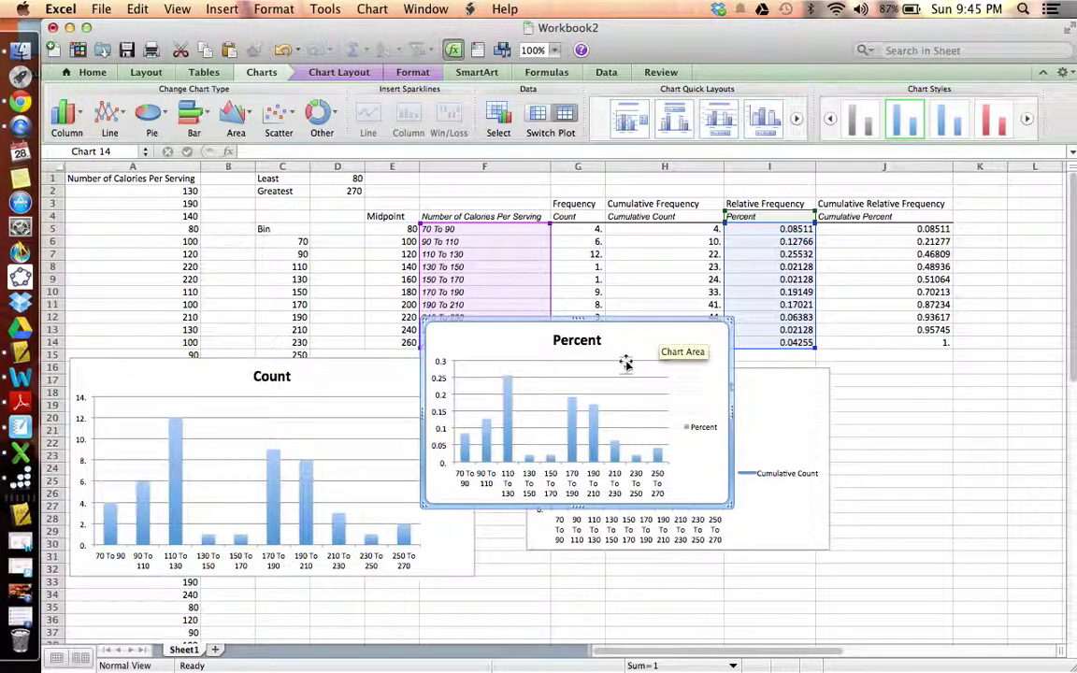
pyautogui.moveTo(631, 340); pyautogui.dragTo(305, 214)
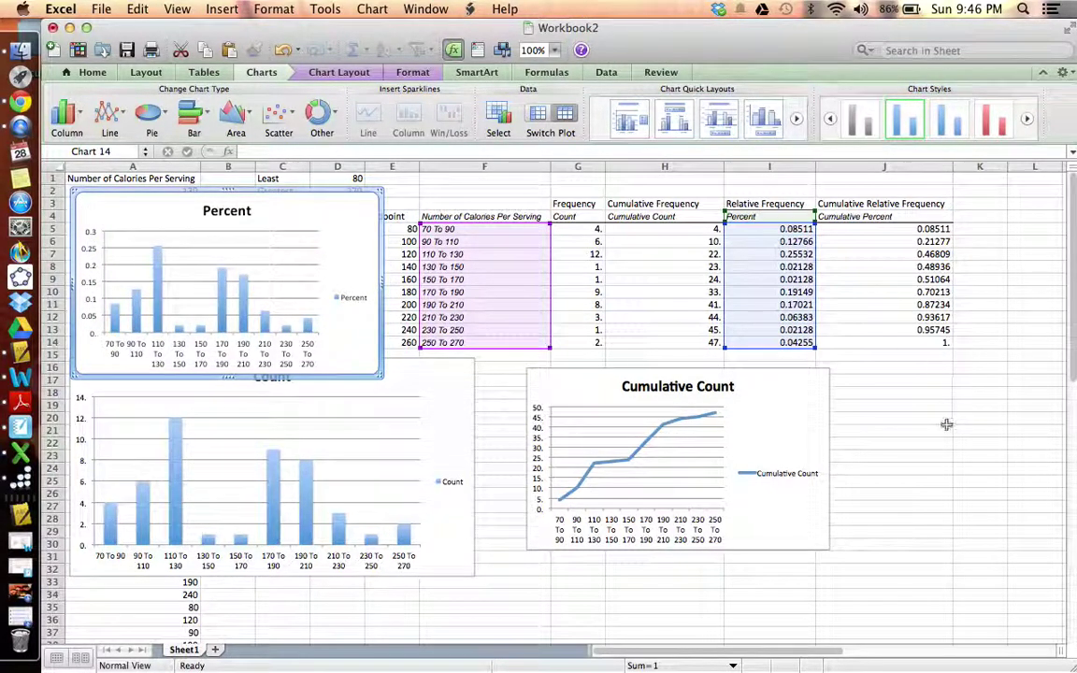
pyautogui.click(947, 427)
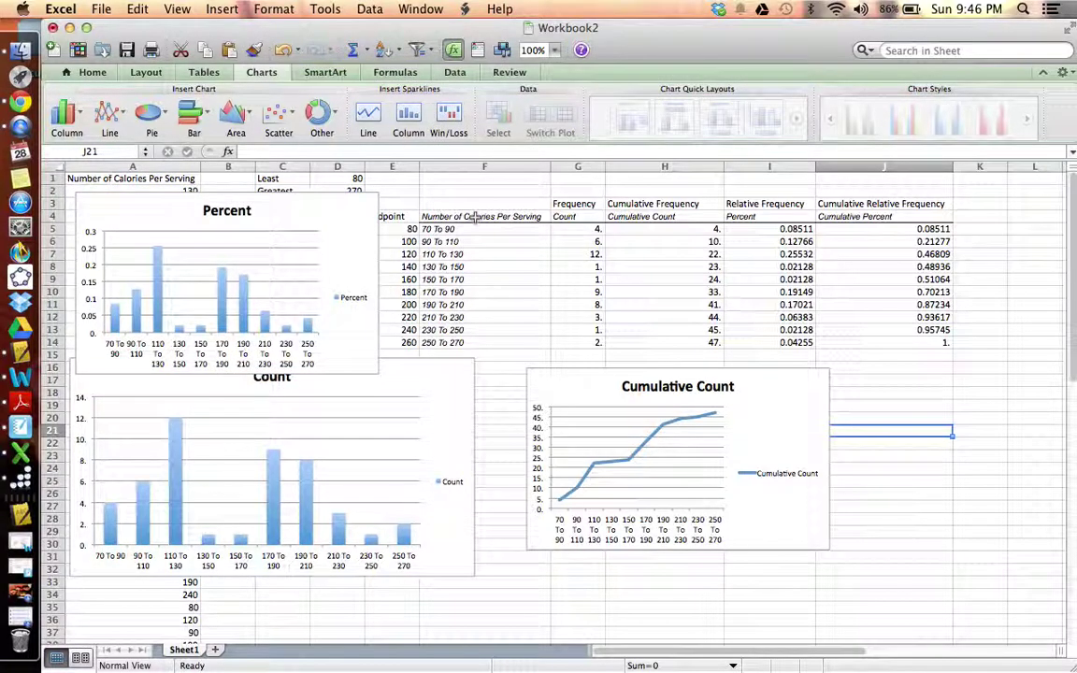
# - Insert a 2-D line chart of Cumulative Percent (J4:J14) against the classes in F4:F14 and place it above the Cumulative Count chart
pyautogui.moveTo(477, 217); pyautogui.dragTo(491, 341)
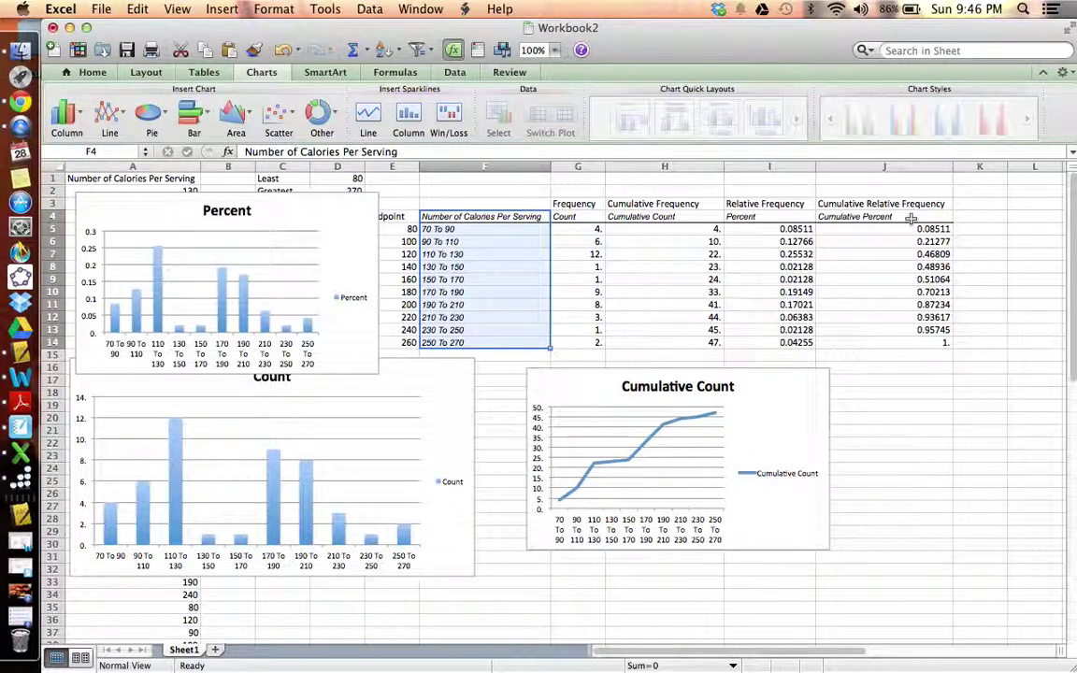
pyautogui.moveTo(910, 218); pyautogui.dragTo(923, 341)
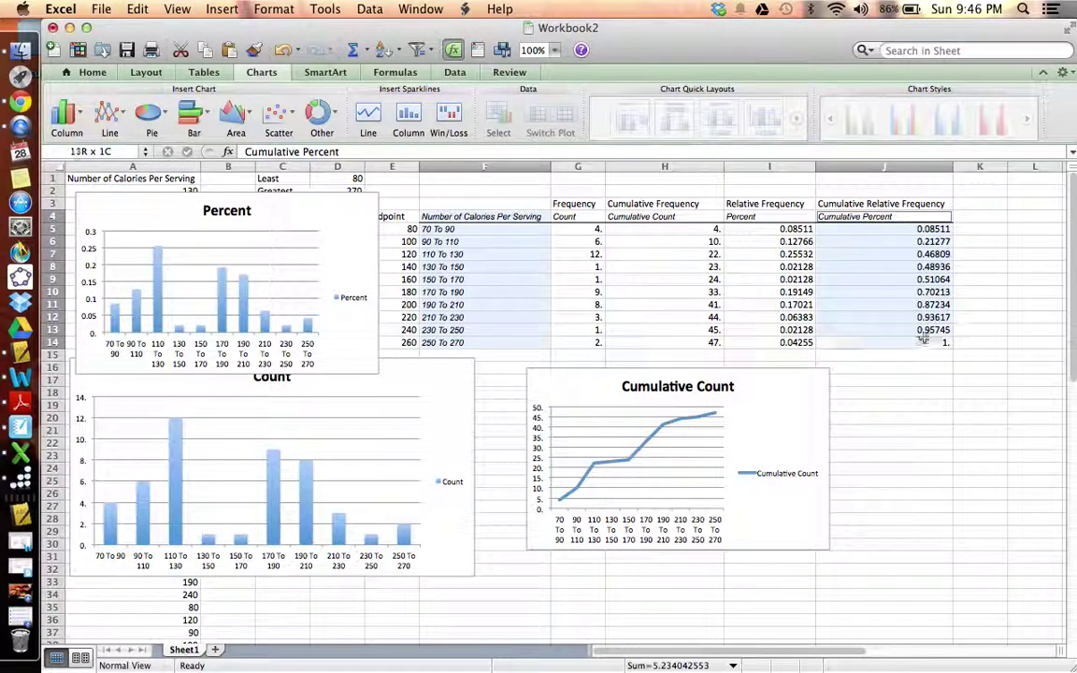
pyautogui.click(124, 114)
pyautogui.click(105, 201)
pyautogui.moveTo(671, 364); pyautogui.dragTo(774, 225)
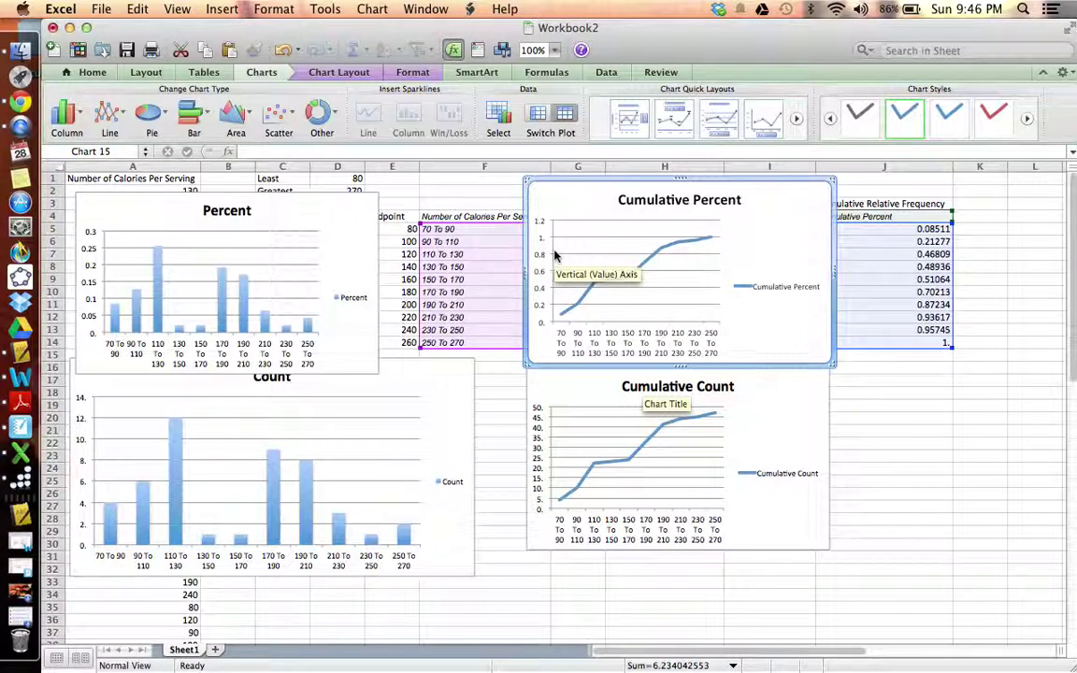
pyautogui.click(871, 410)
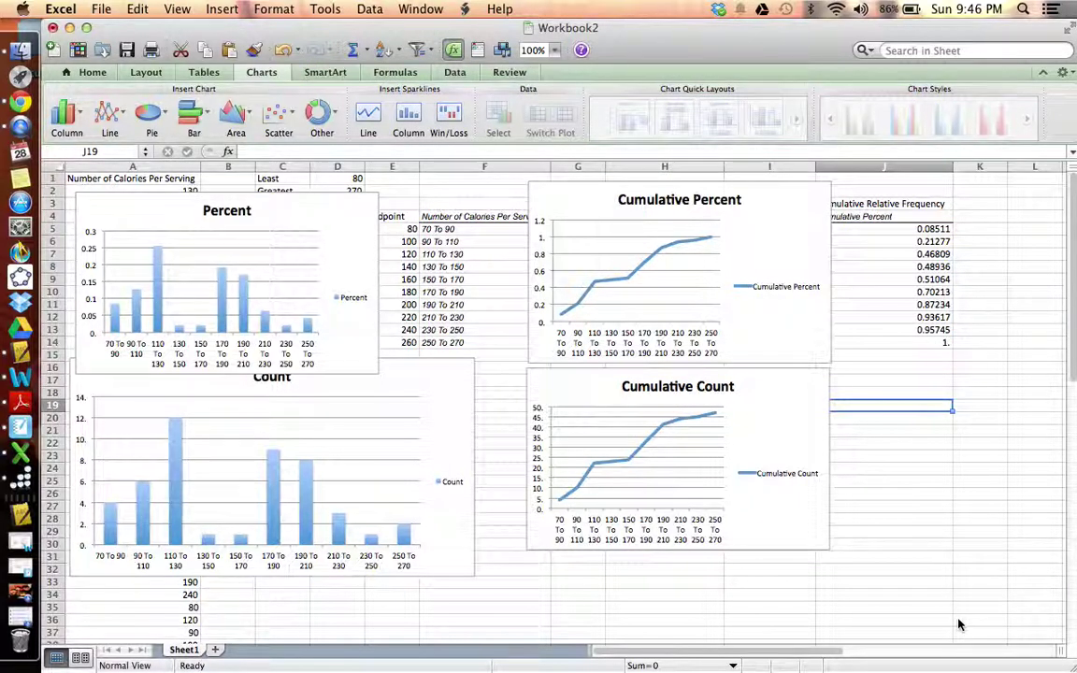